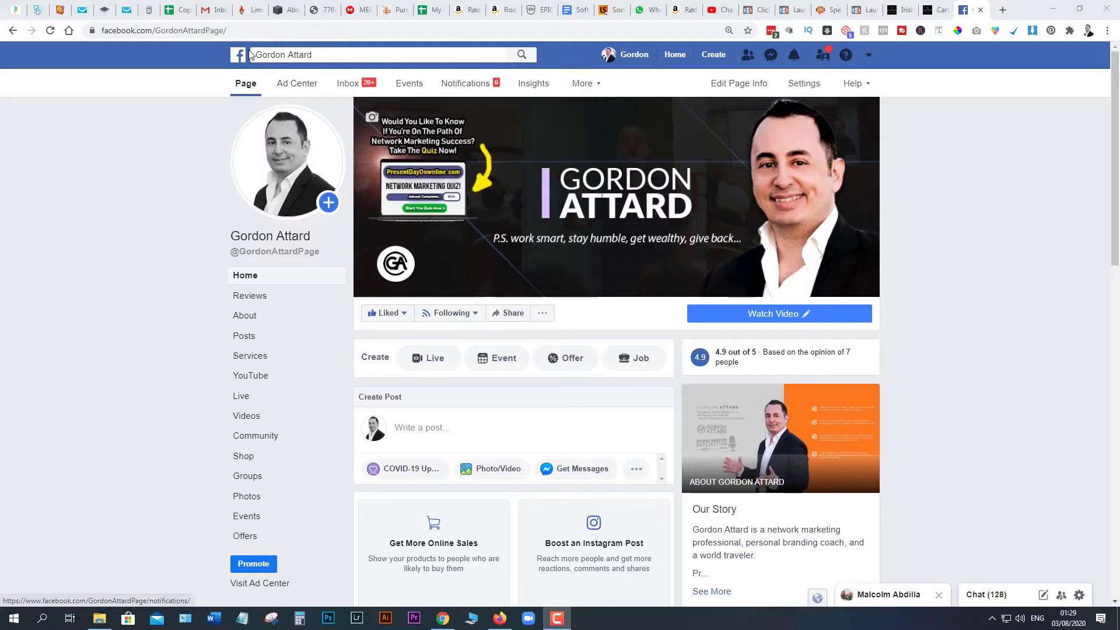
Open Edit Page Info to show the Gordon Attard page's description, categories and contact details
{"action": "left_click", "coordinate": [739, 88]}
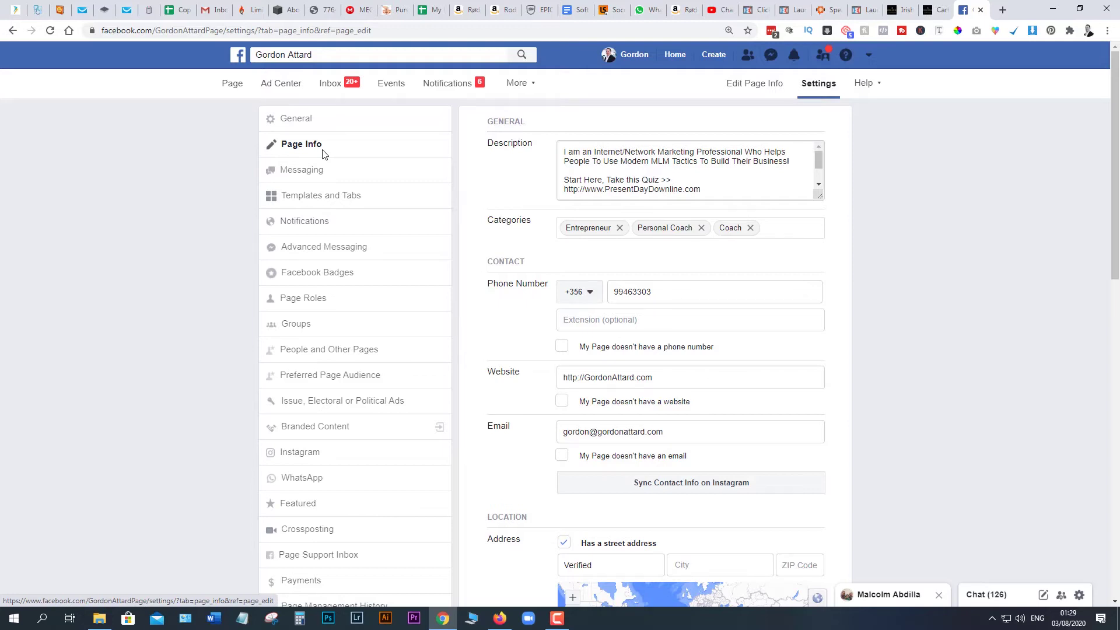
Show General settings: page visibility, visitor posts, messaging, tagging and profanity filter
{"action": "left_click", "coordinate": [293, 126]}
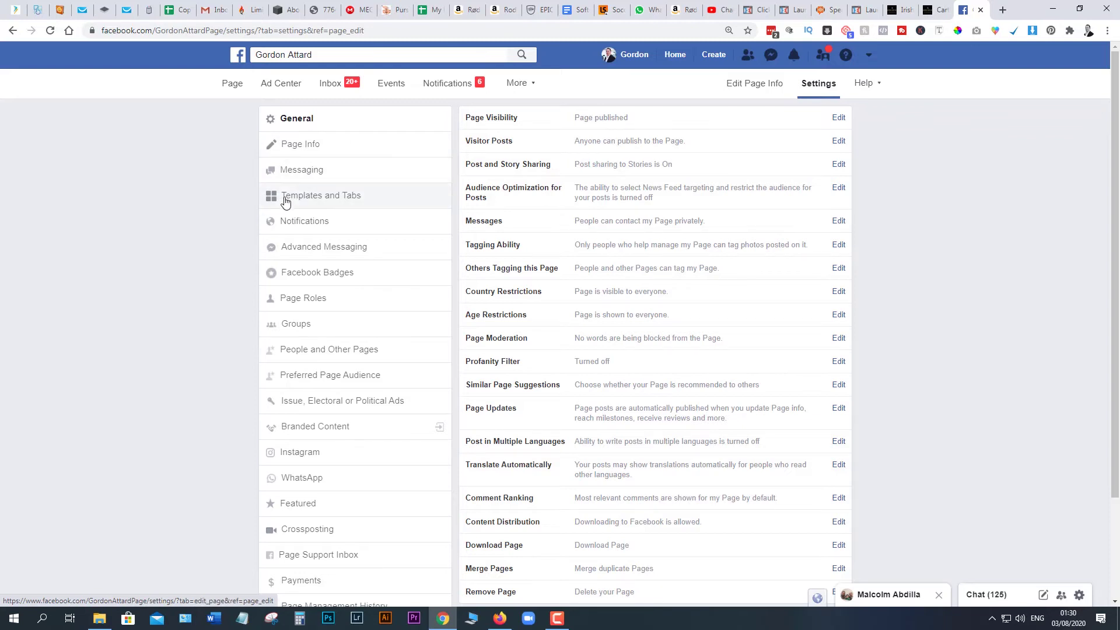
Review the Services template and scroll through the page's ordered tab list
{"action": "left_click", "coordinate": [348, 197]}
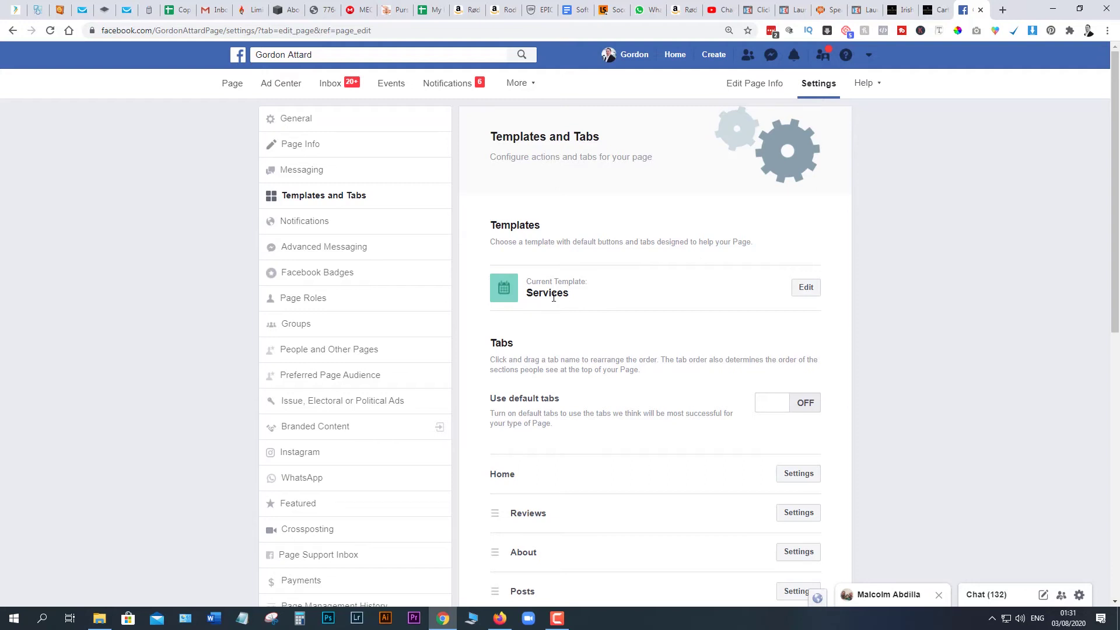
{"action": "scroll", "coordinate": [589, 304], "scroll_direction": "down", "scroll_amount": 2}
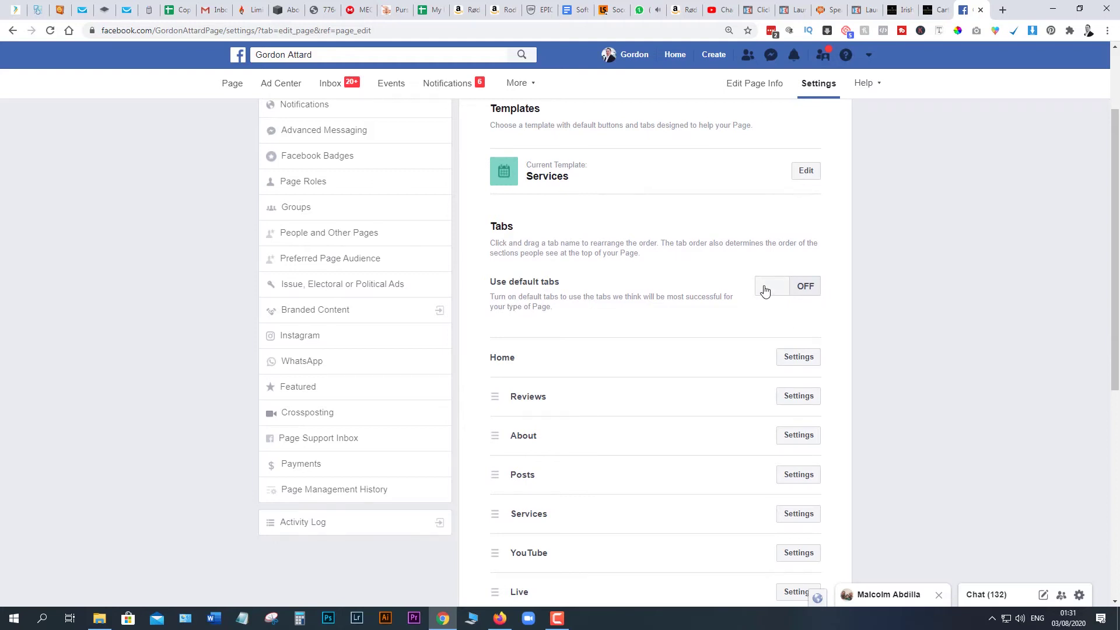
{"action": "scroll", "coordinate": [1007, 345], "scroll_direction": "down", "scroll_amount": 3}
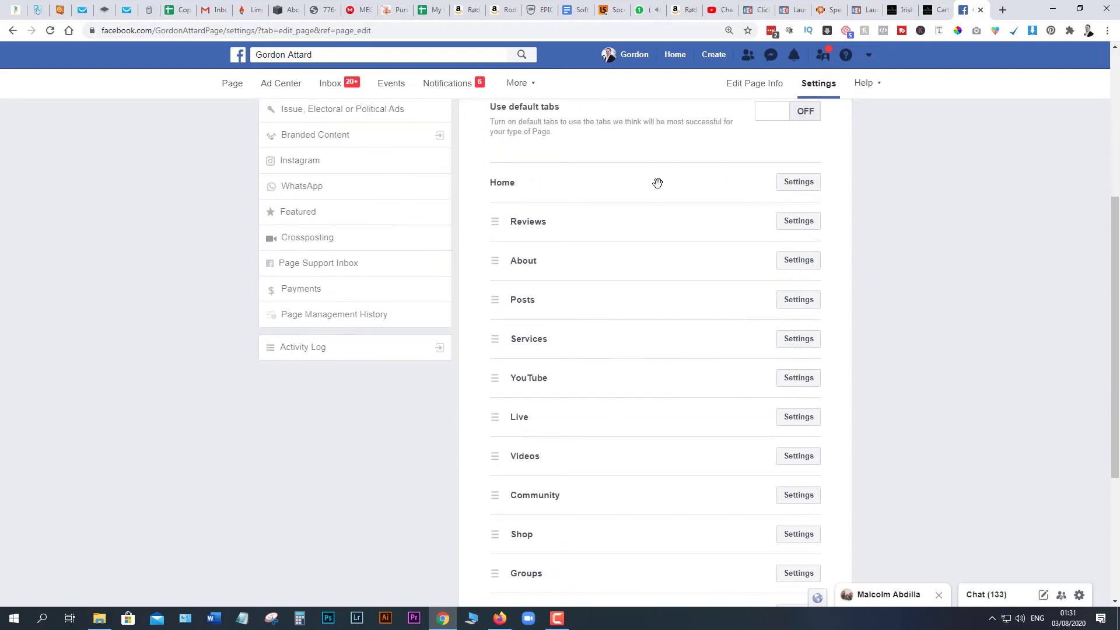
{"action": "scroll", "coordinate": [654, 402], "scroll_direction": "down", "scroll_amount": 1}
{"action": "scroll", "coordinate": [654, 403], "scroll_direction": "up", "scroll_amount": 5}
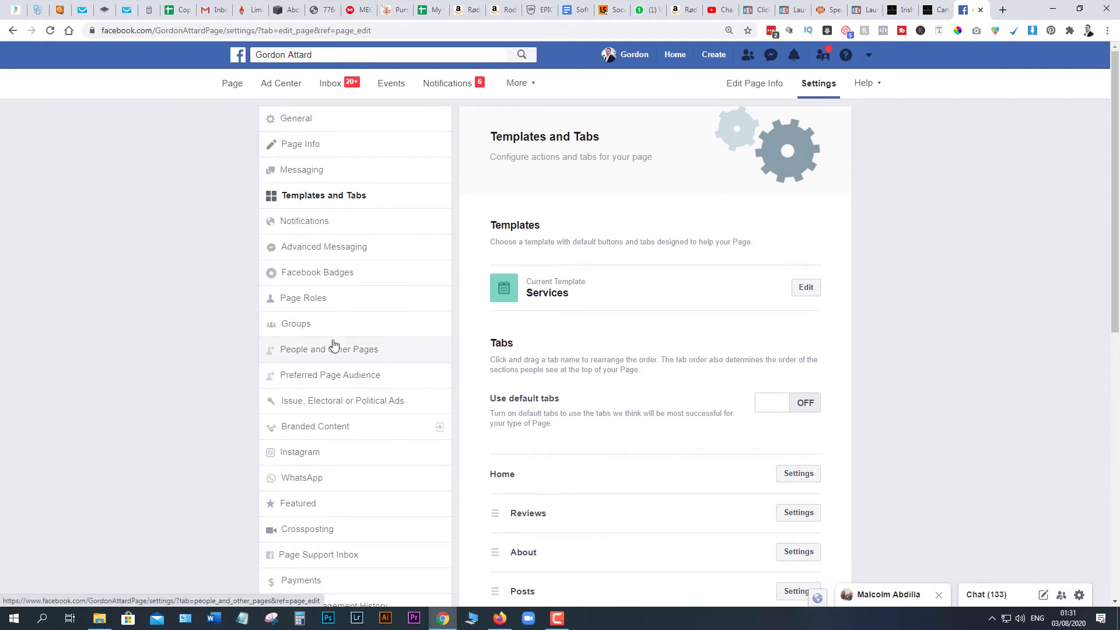
View the linked group Mastermind With Gordon and its two group admins
{"action": "left_click", "coordinate": [297, 330]}
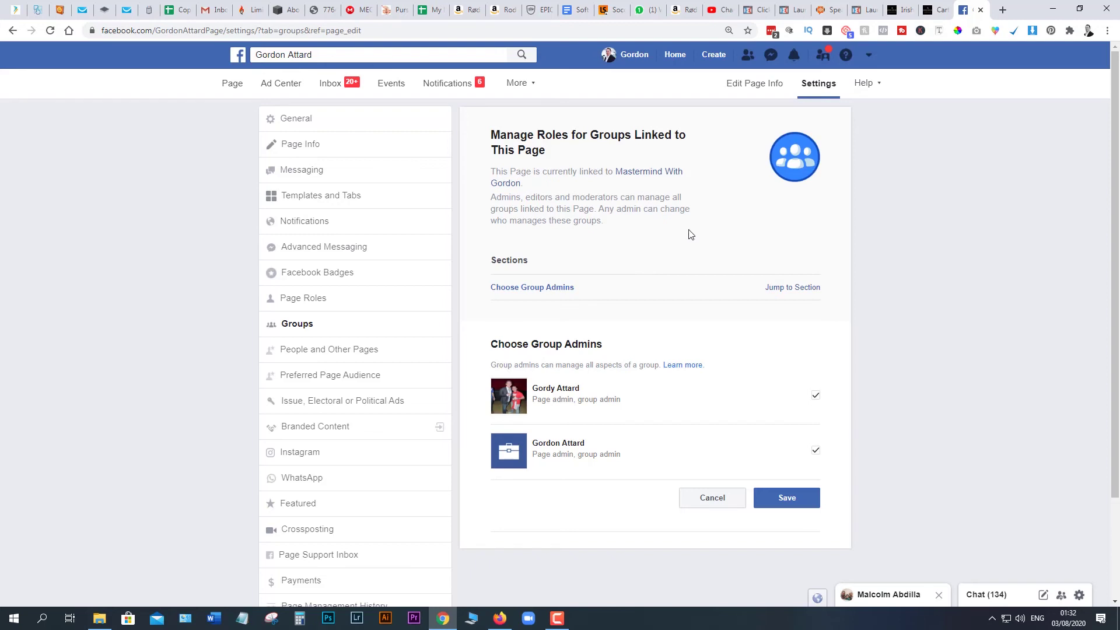
Return to the public page and open its Groups tab showing Mastermind With Gordon
{"action": "left_click", "coordinate": [232, 88]}
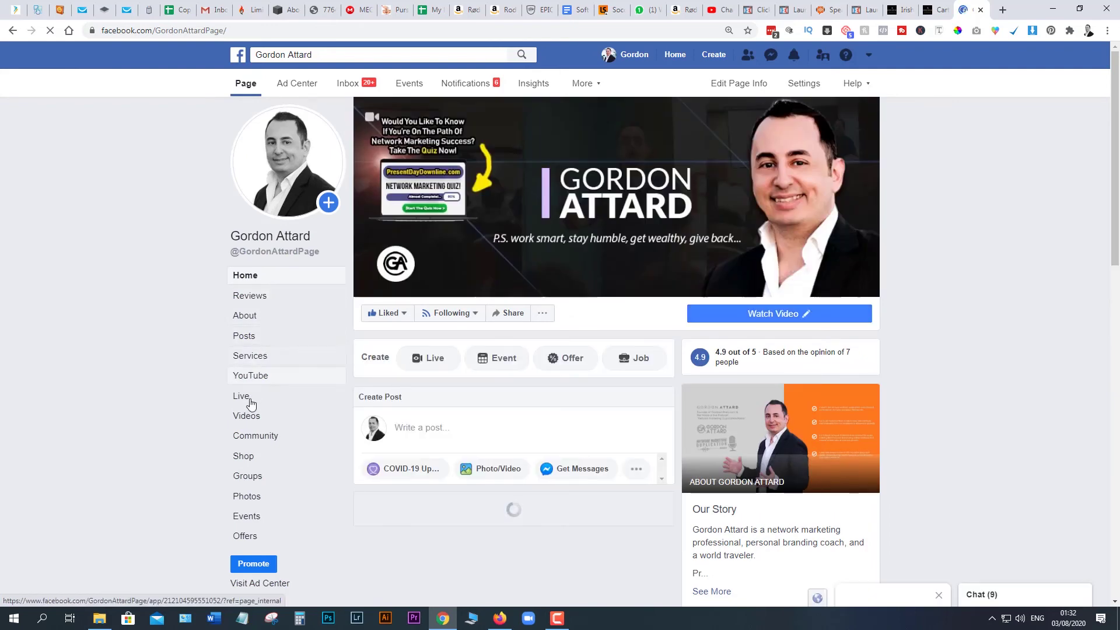
{"action": "left_click", "coordinate": [247, 481]}
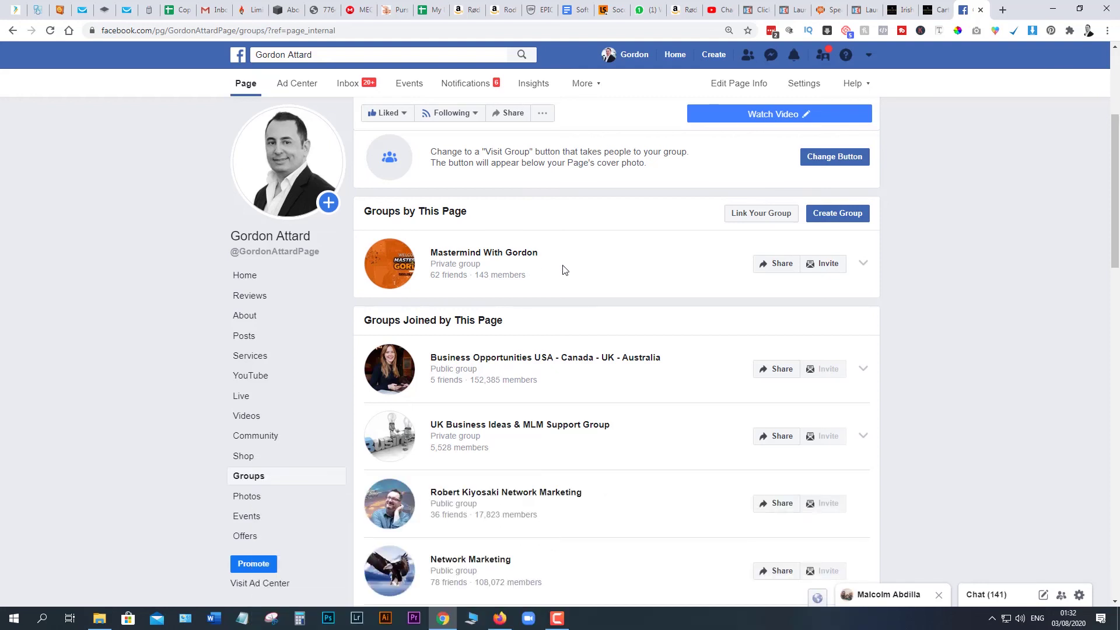
{"action": "scroll", "coordinate": [710, 318], "scroll_direction": "up", "scroll_amount": 4}
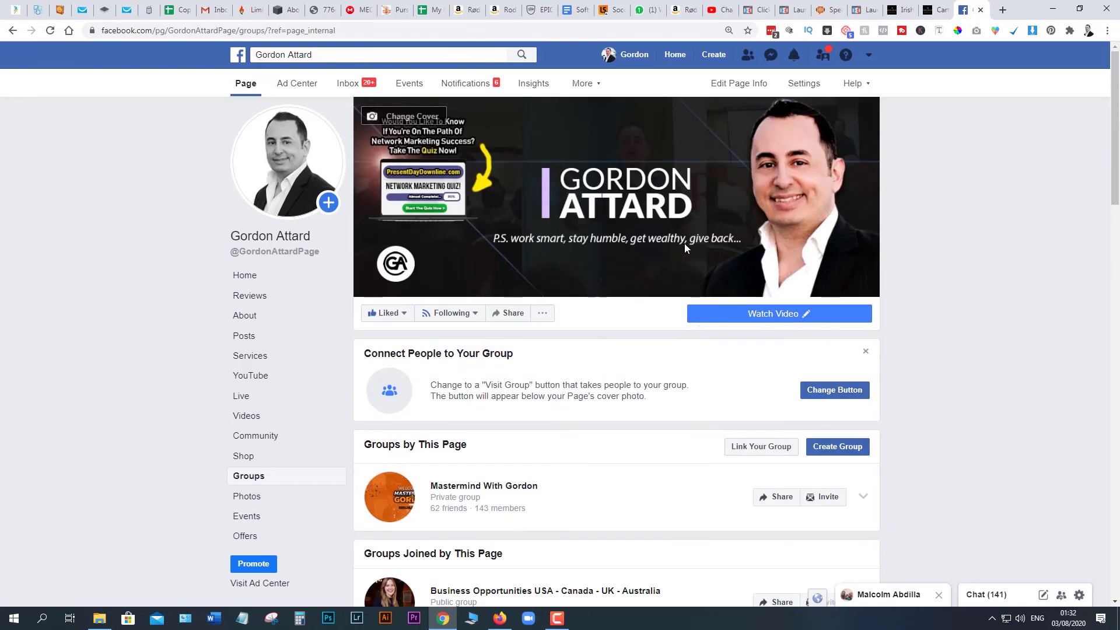